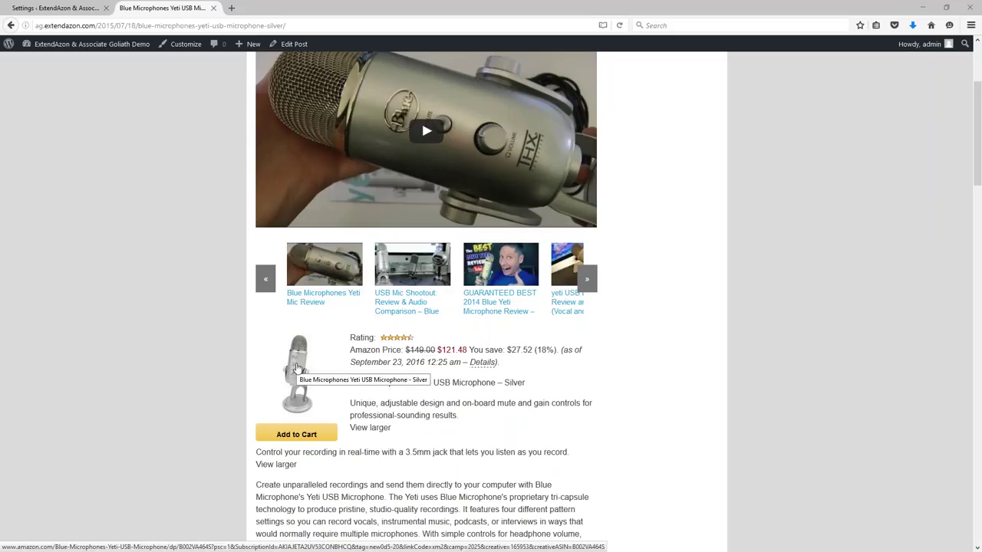
# - Open the Blue Yeti microphone's Amazon product page from the post's product image
pyautogui.click(298, 368)
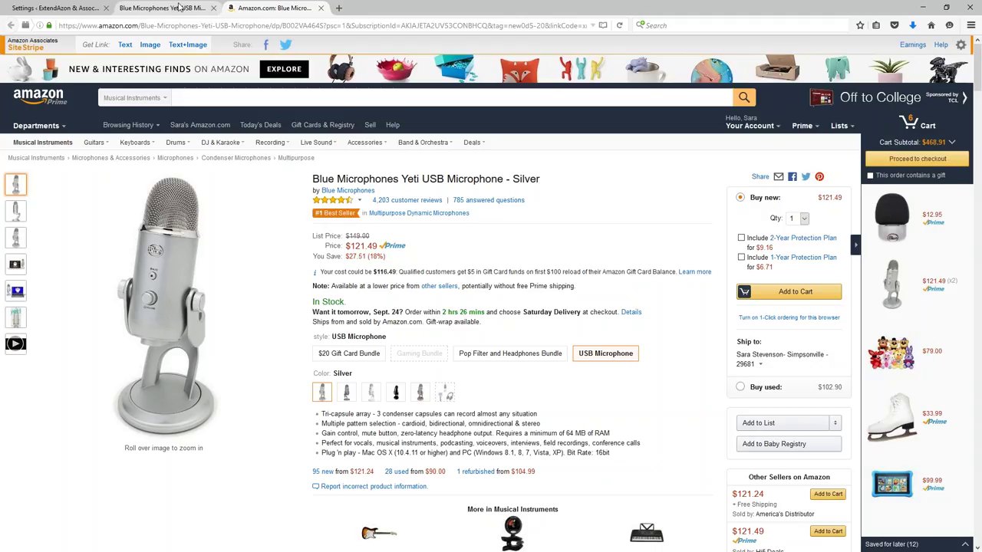
# - Return to the Blue Yeti microphone blog post tab
pyautogui.click(149, 7)
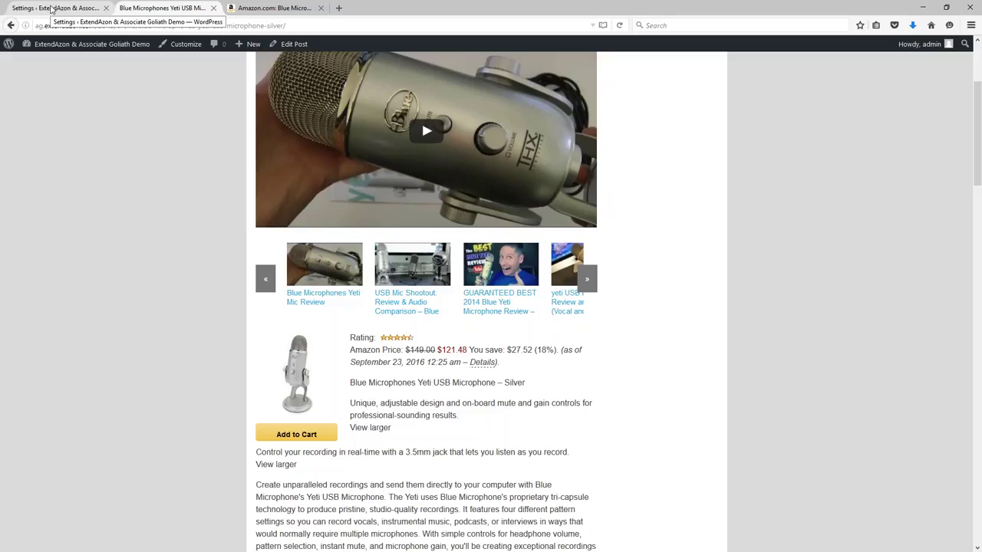
# - Set ExtendAzon's Use Shopping Cart to Enabled, save, and reload the Blue Yeti post
pyautogui.click(51, 9)
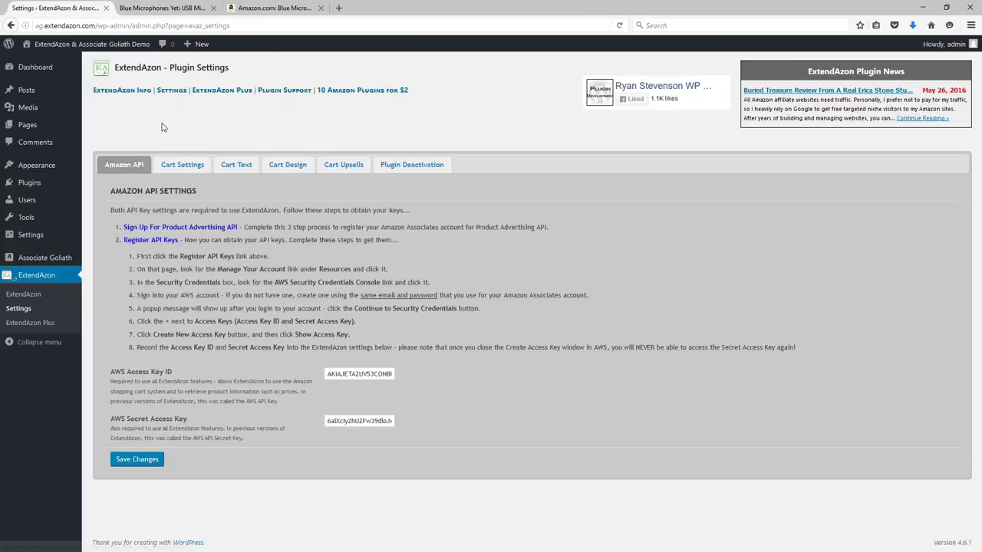
pyautogui.click(184, 166)
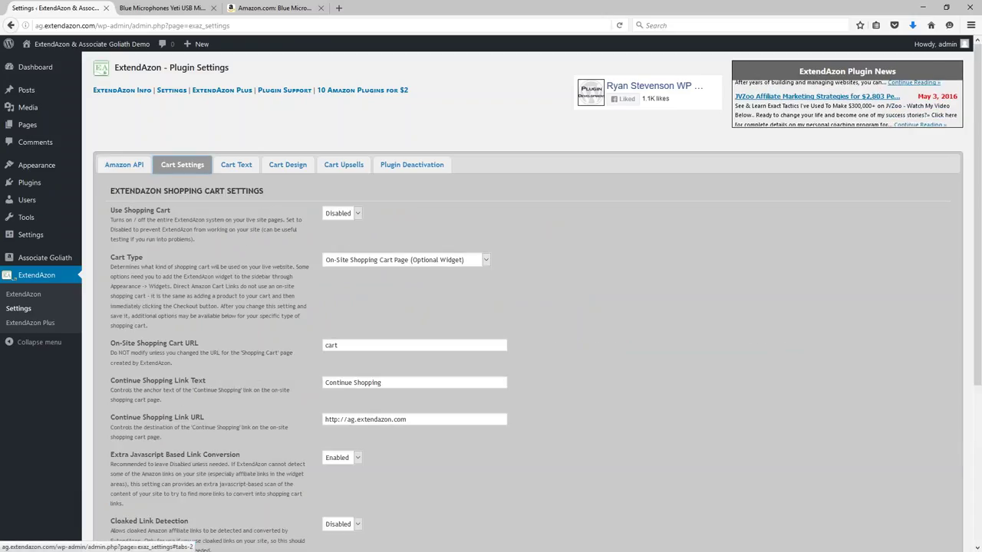
pyautogui.click(338, 213)
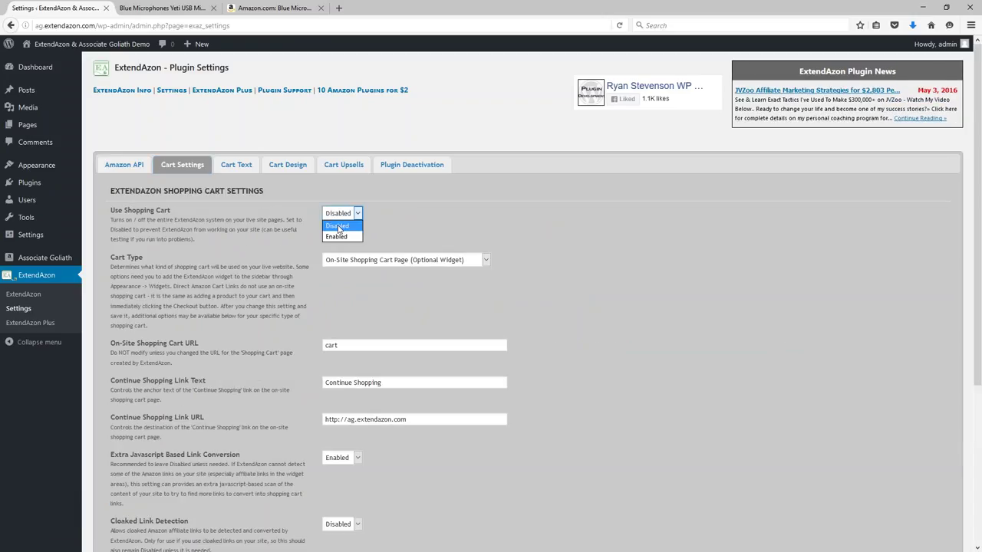
pyautogui.click(339, 235)
pyautogui.scroll(-5, 339, 240)
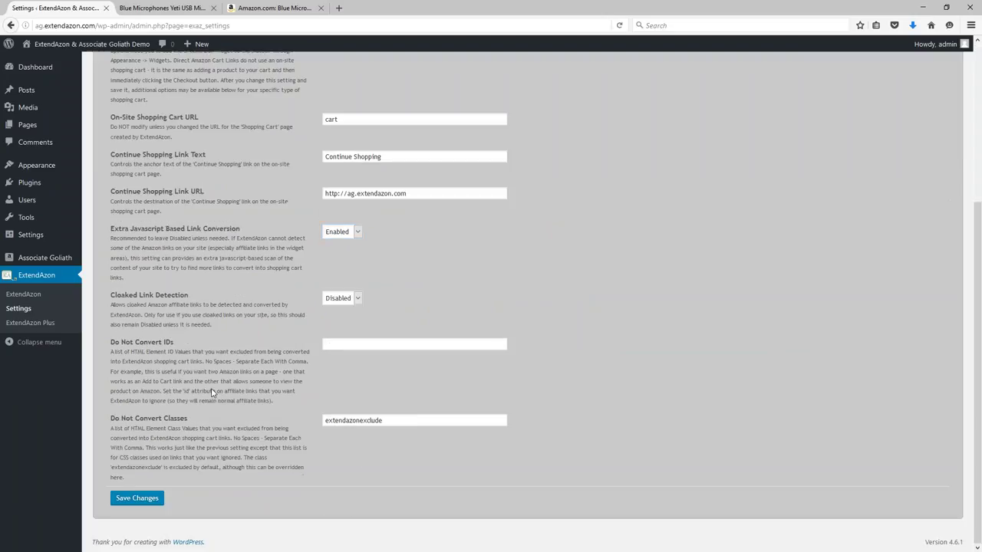
pyautogui.click(134, 499)
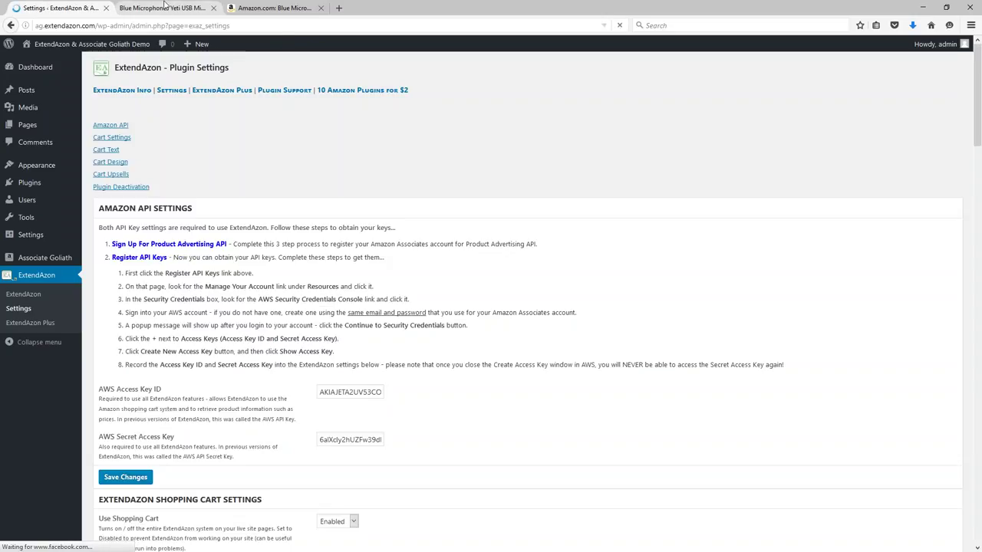
pyautogui.hotkey('ctrl', 'Tab')
pyautogui.click(619, 26)
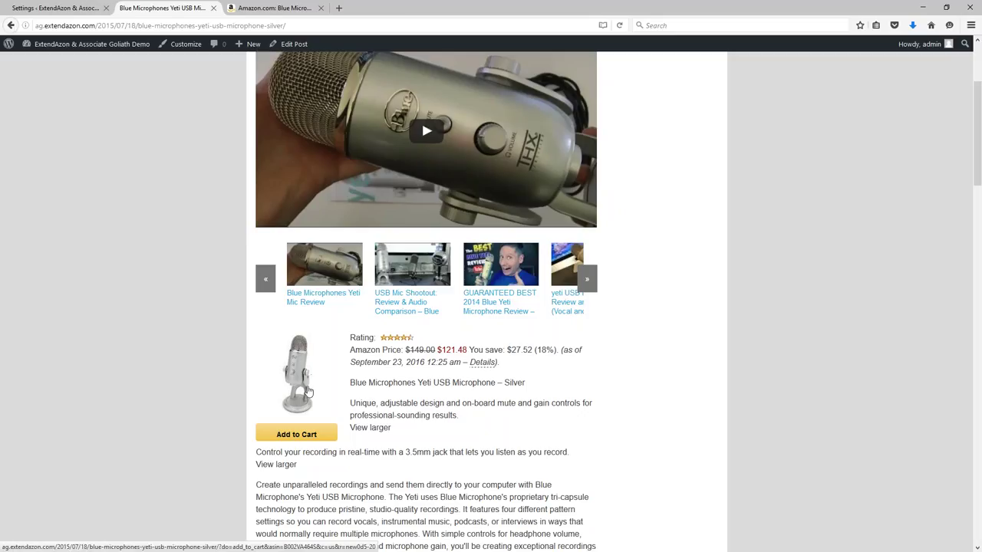
# - Add the Blue Yeti microphone and the suggested Foam Windscreen to the cart, totalling $134.44
pyautogui.click(299, 396)
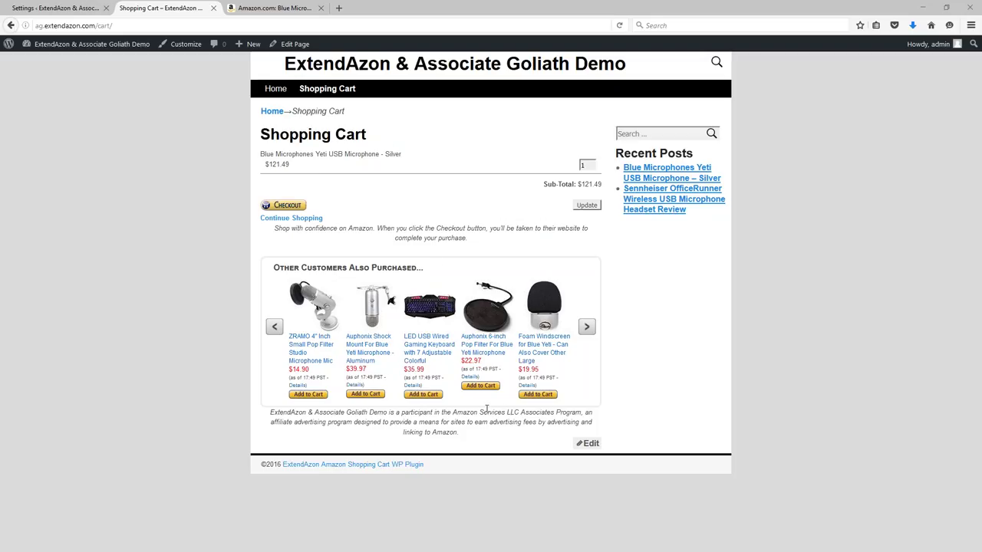
pyautogui.click(535, 394)
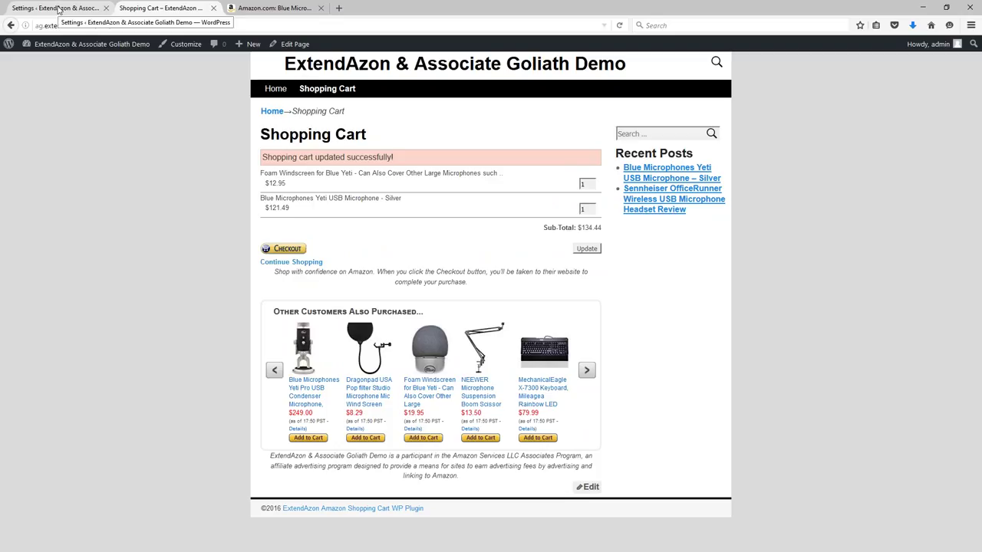
# - Set Cart Type to On-Site Sidebar Shopping Cart, save, and open the blog's home page
pyautogui.click(59, 9)
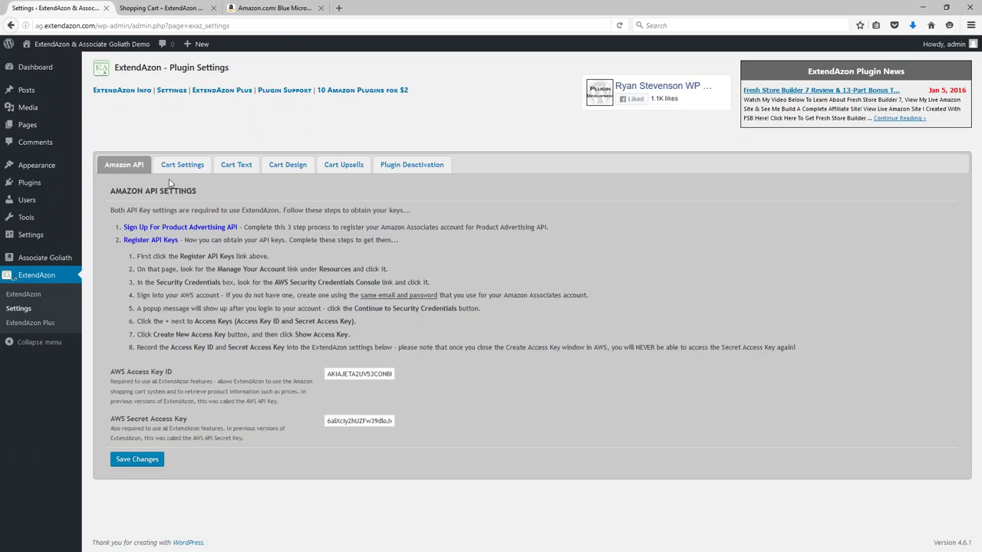
pyautogui.click(182, 164)
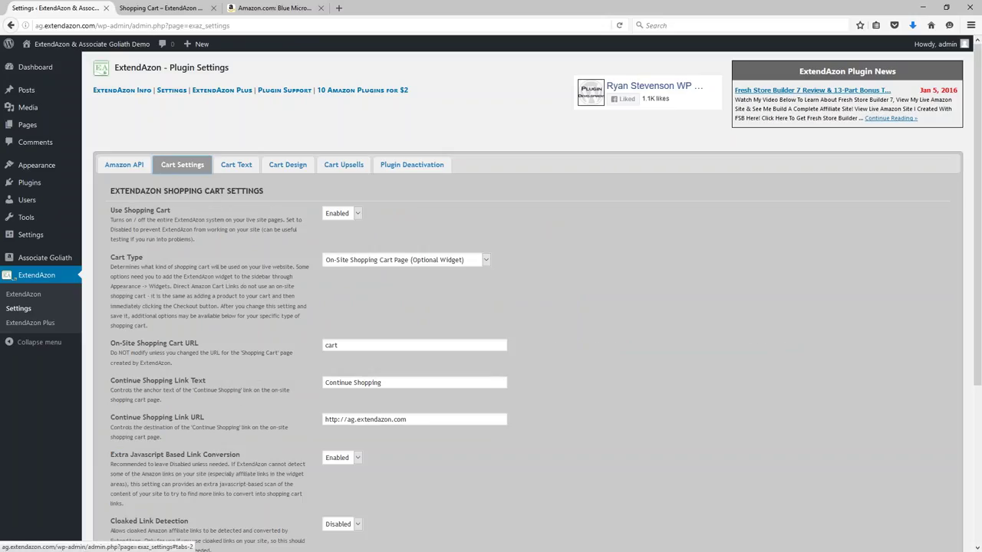
pyautogui.click(372, 261)
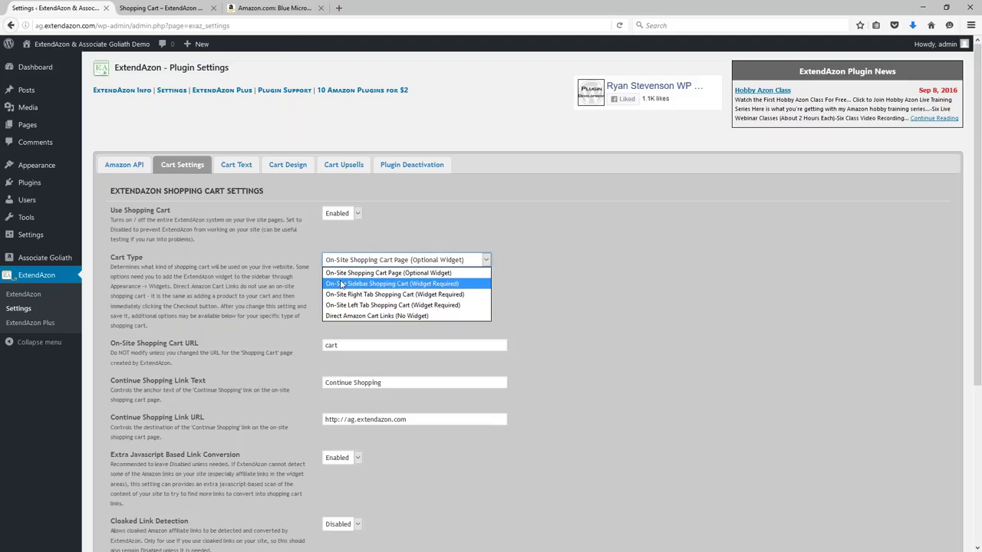
pyautogui.click(365, 285)
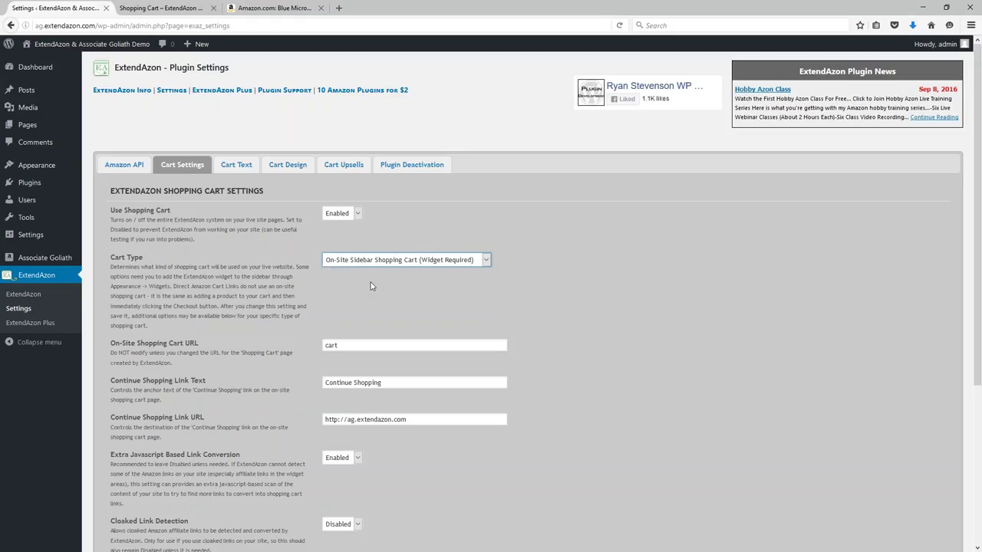
pyautogui.scroll(-5, 254, 303)
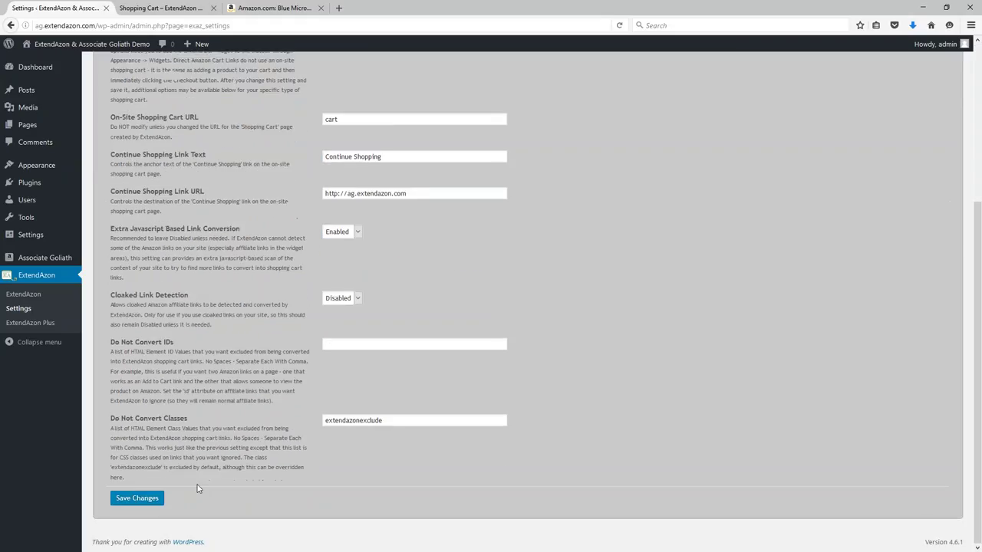
pyautogui.click(138, 499)
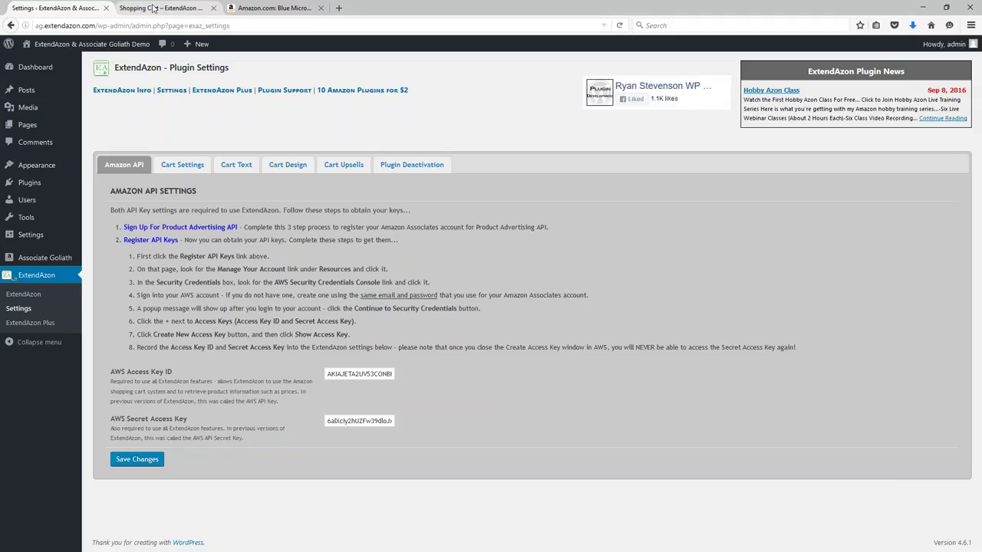
pyautogui.click(151, 12)
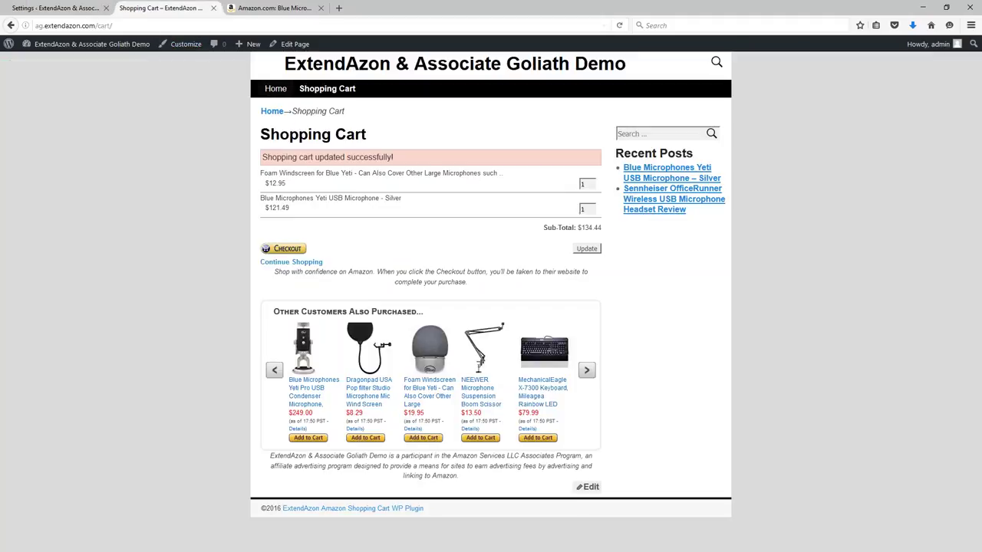
pyautogui.click(275, 88)
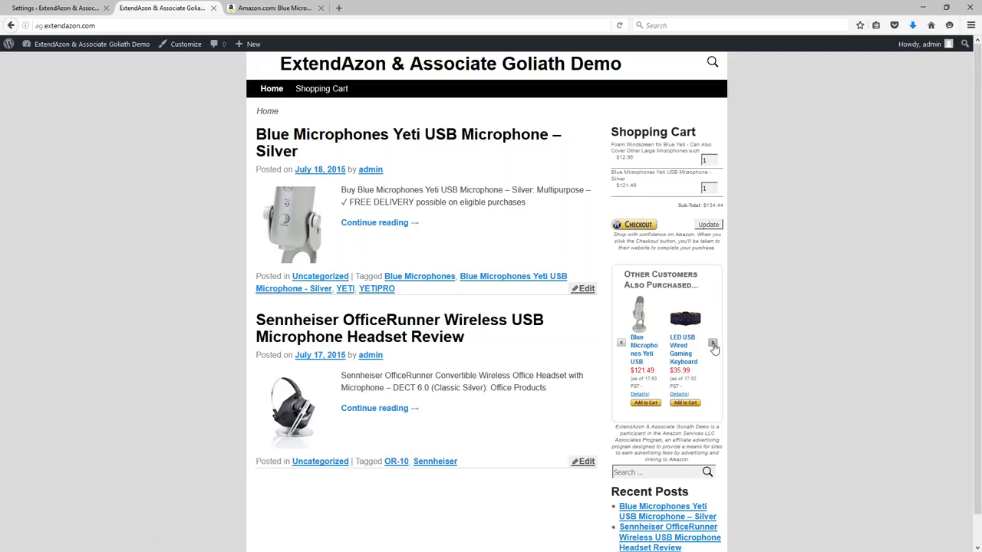
# - Open the Sennheiser OfficeRunner post from the suggestions carousel and add the $288.72 headset to the cart
pyautogui.click(714, 347)
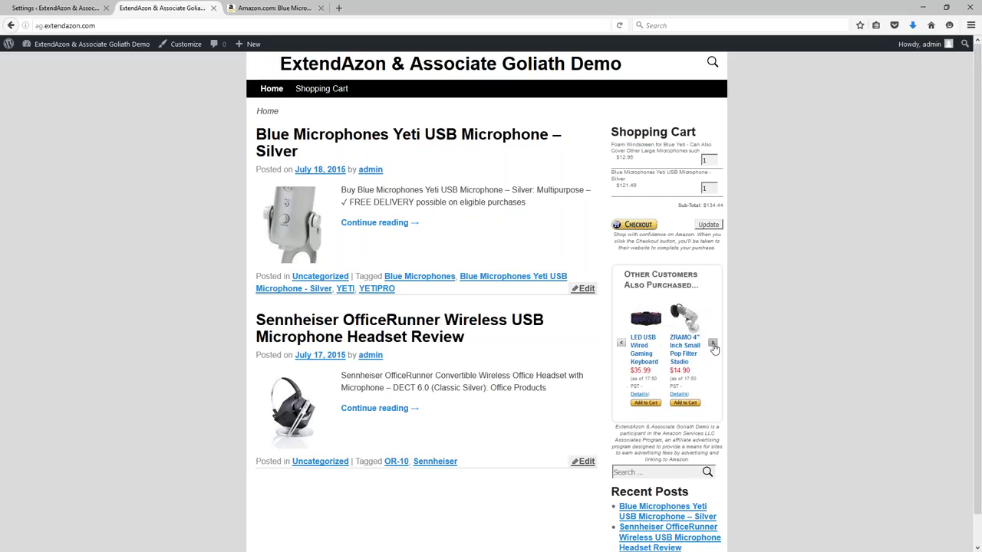
pyautogui.click(713, 347)
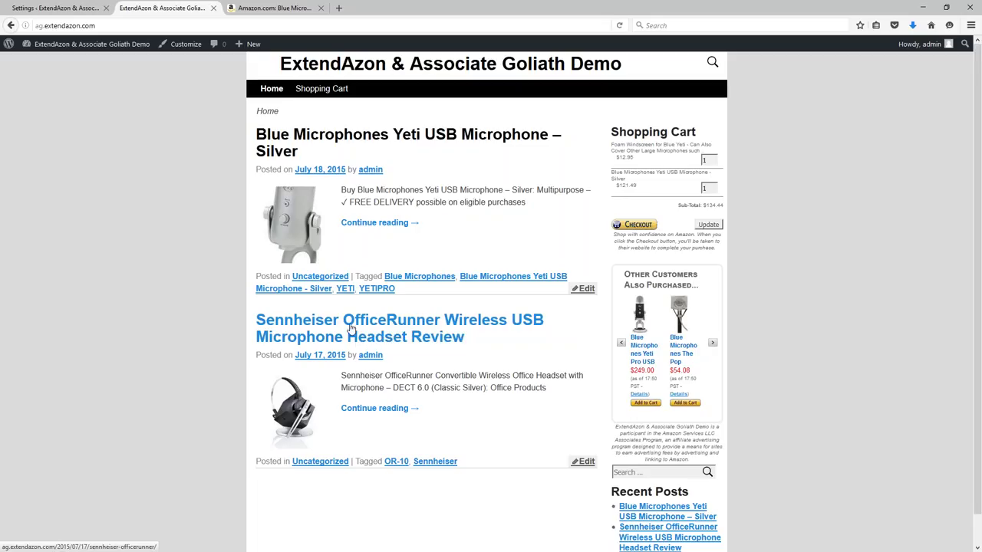
pyautogui.click(349, 328)
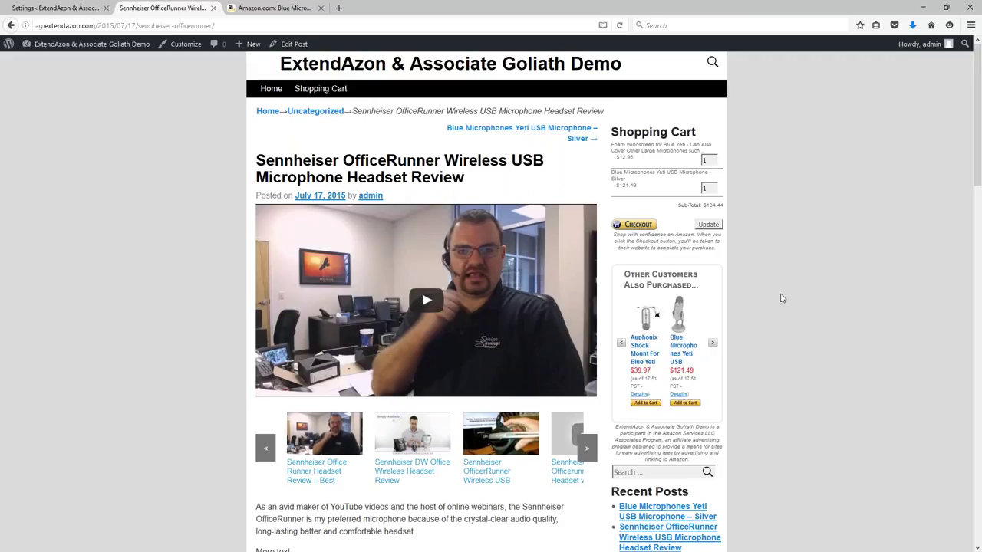
pyautogui.scroll(-3, 795, 283)
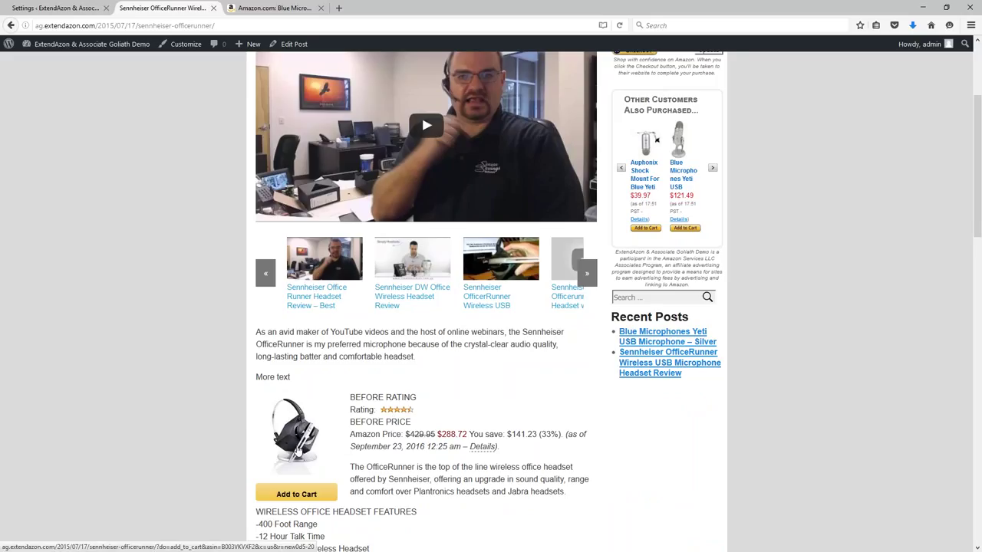
pyautogui.click(297, 450)
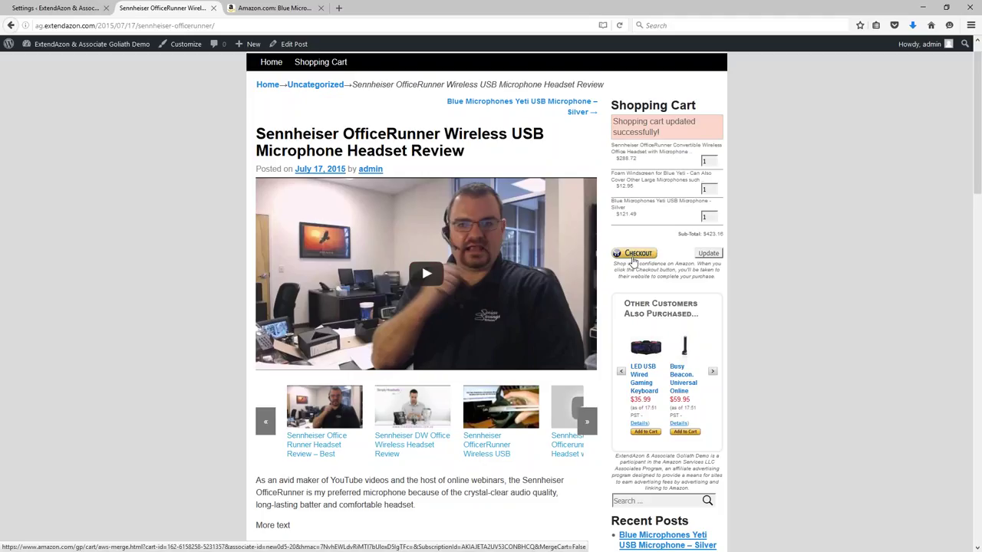
# - Set Cart Type to On-Site Right Tab Shopping Cart, save, and return to the Sennheiser post
pyautogui.click(99, 9)
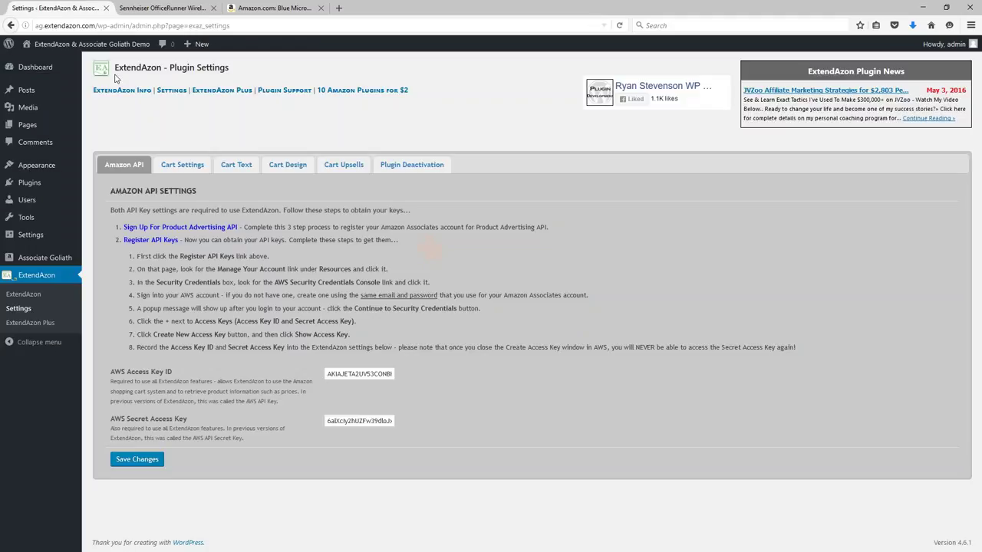
pyautogui.click(182, 164)
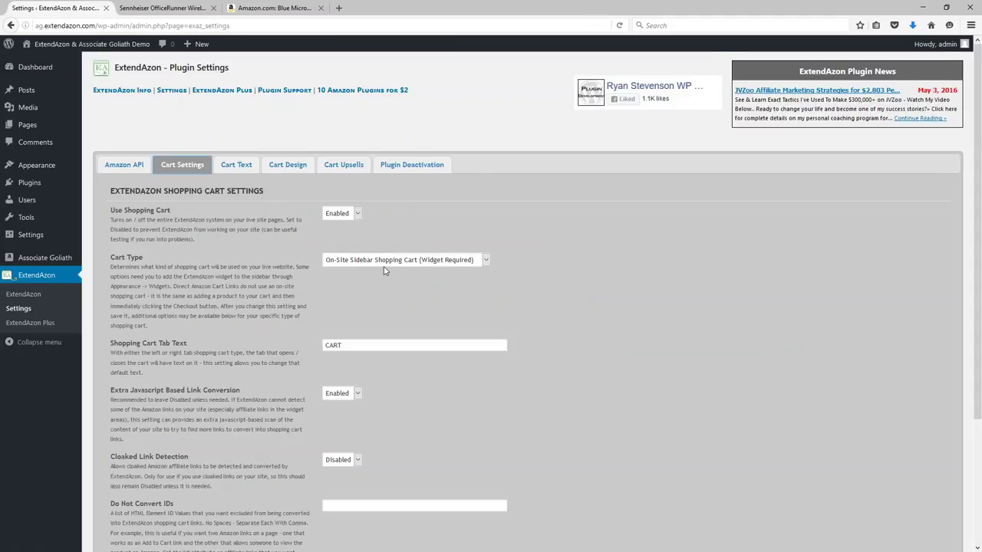
pyautogui.click(373, 262)
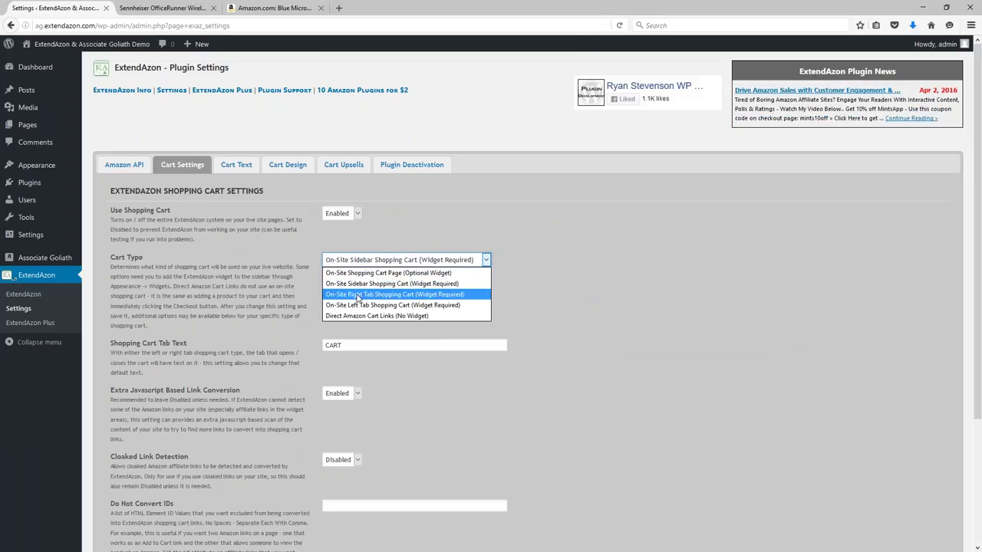
pyautogui.click(356, 296)
pyautogui.scroll(-4, 357, 307)
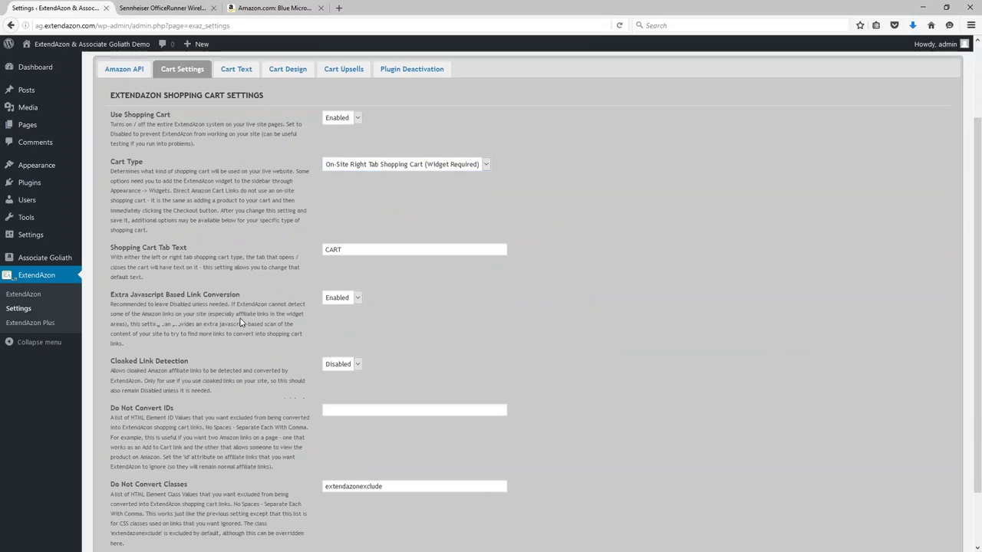
pyautogui.click(136, 498)
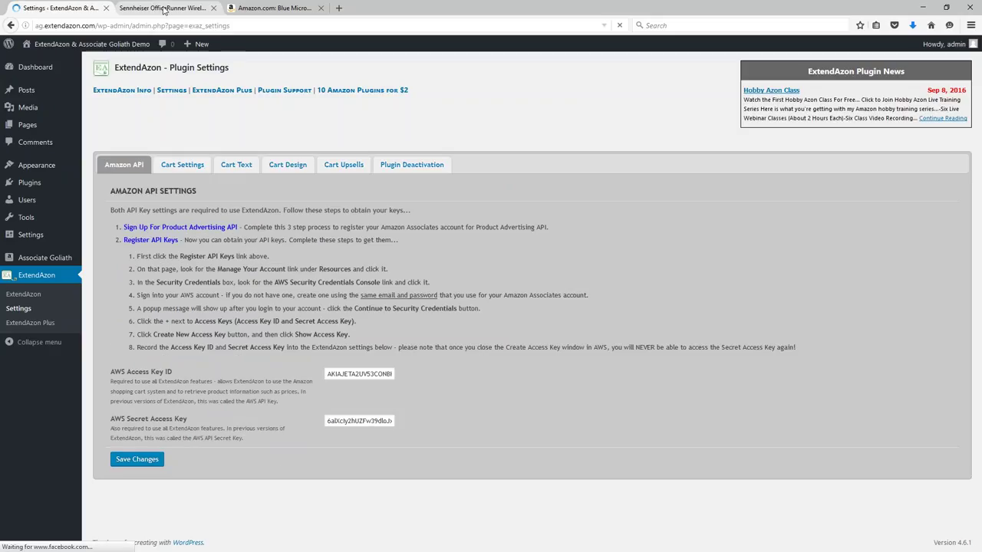
pyautogui.click(164, 10)
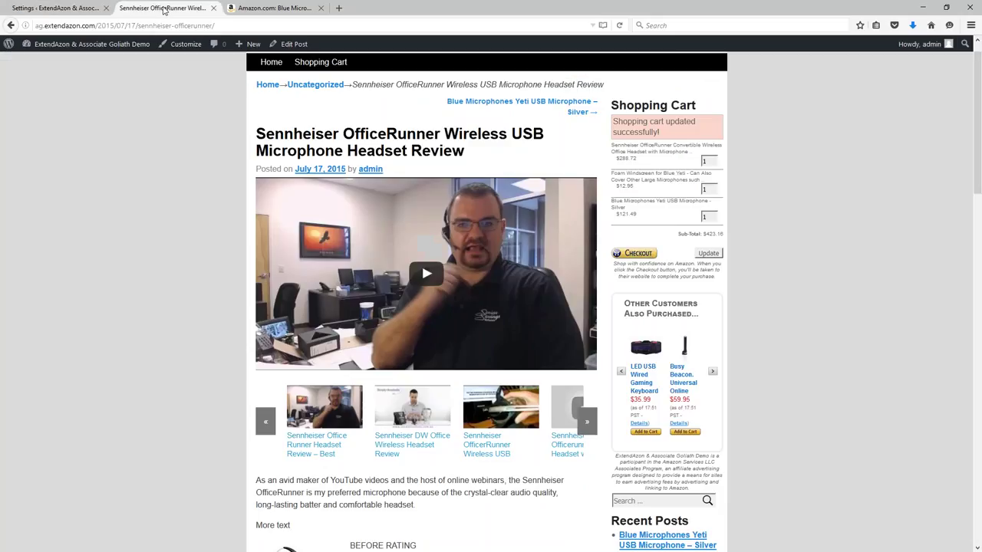
# - Reload the post, close and reopen the right-edge CART tab, and scroll down the post
pyautogui.click(618, 26)
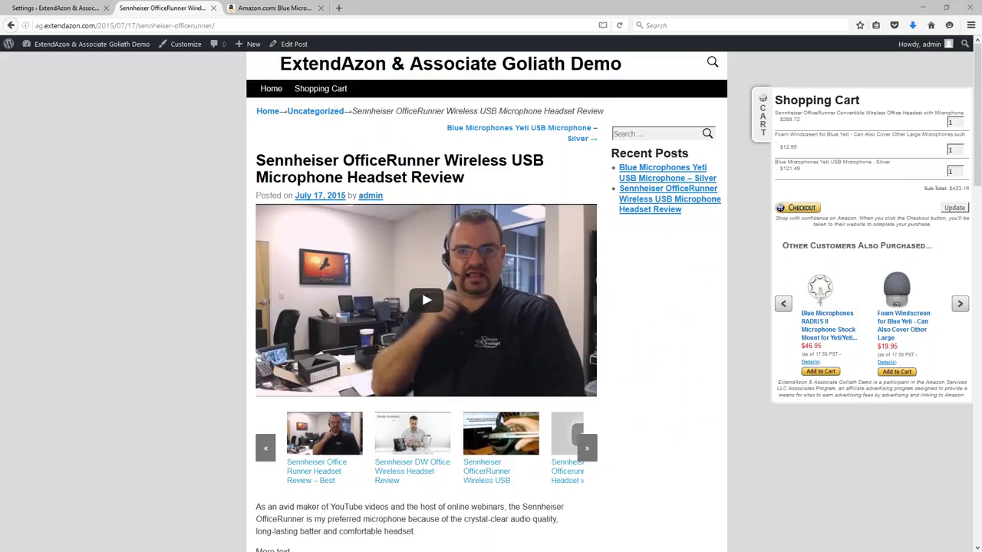
pyautogui.click(763, 131)
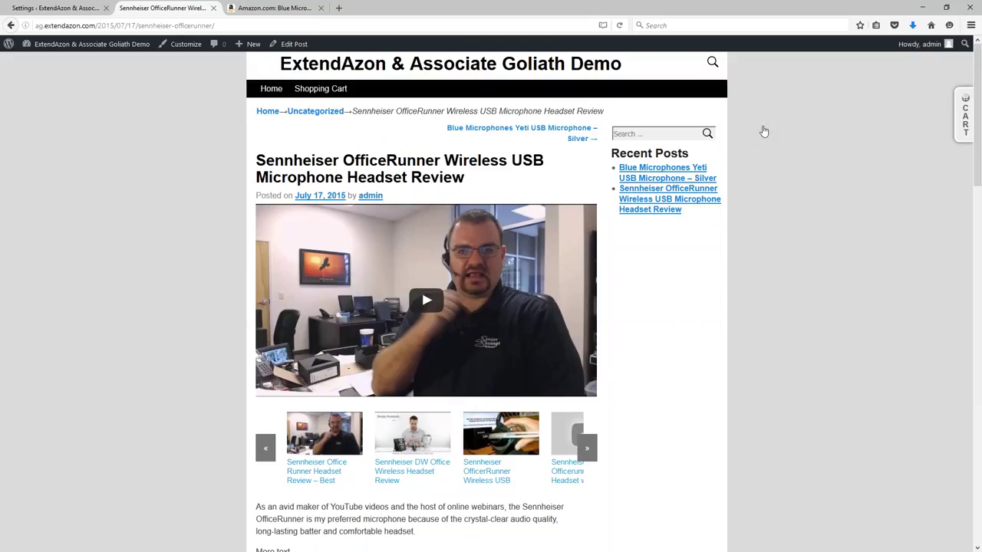
pyautogui.click(966, 131)
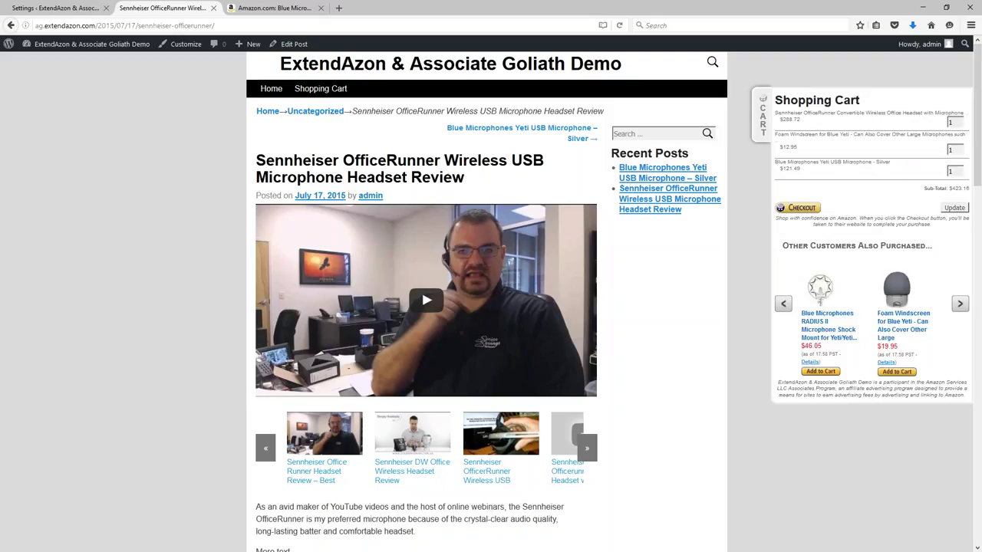
pyautogui.scroll(-5, 690, 284)
pyautogui.scroll(-7, 669, 317)
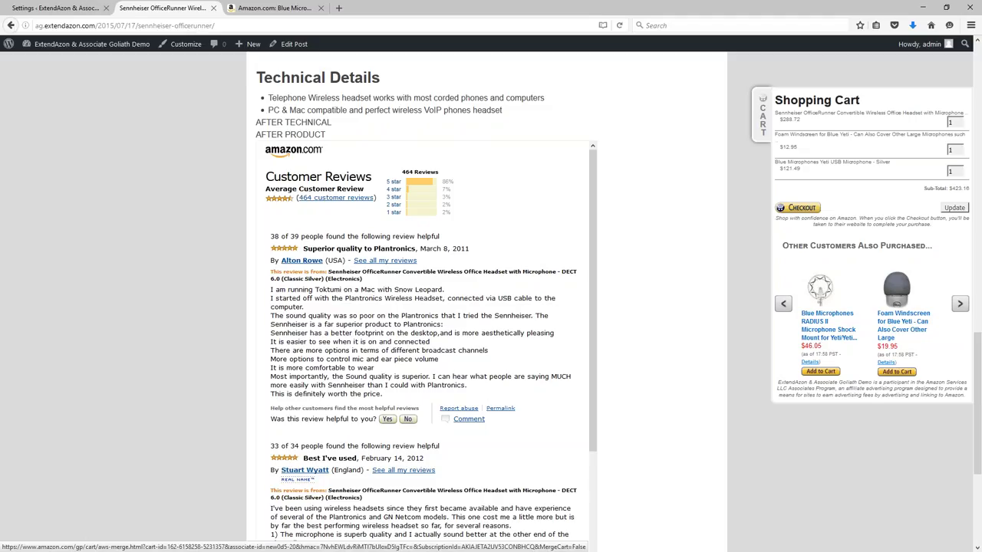
# - Check out the three cart items and confirm adding them to Amazon's shopping cart
pyautogui.click(794, 208)
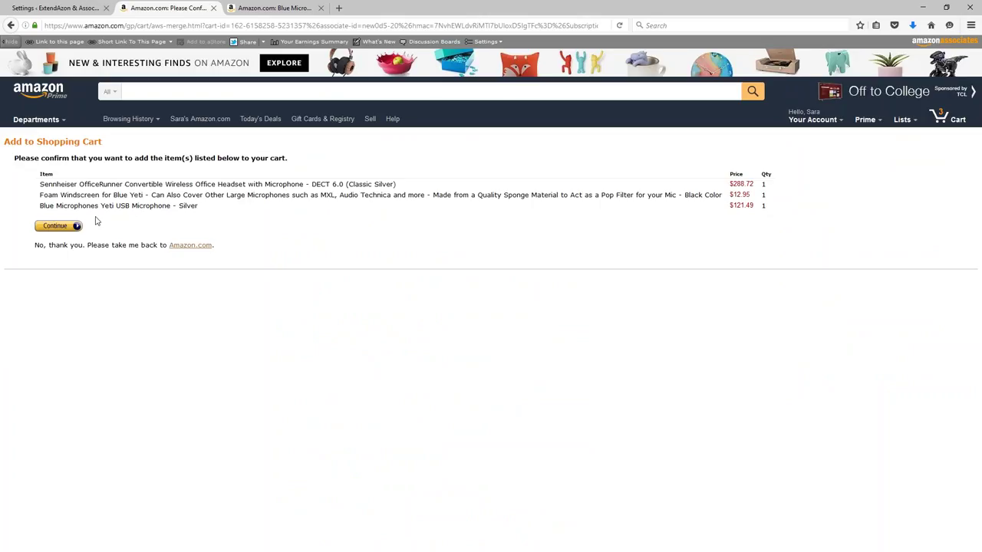
pyautogui.click(51, 228)
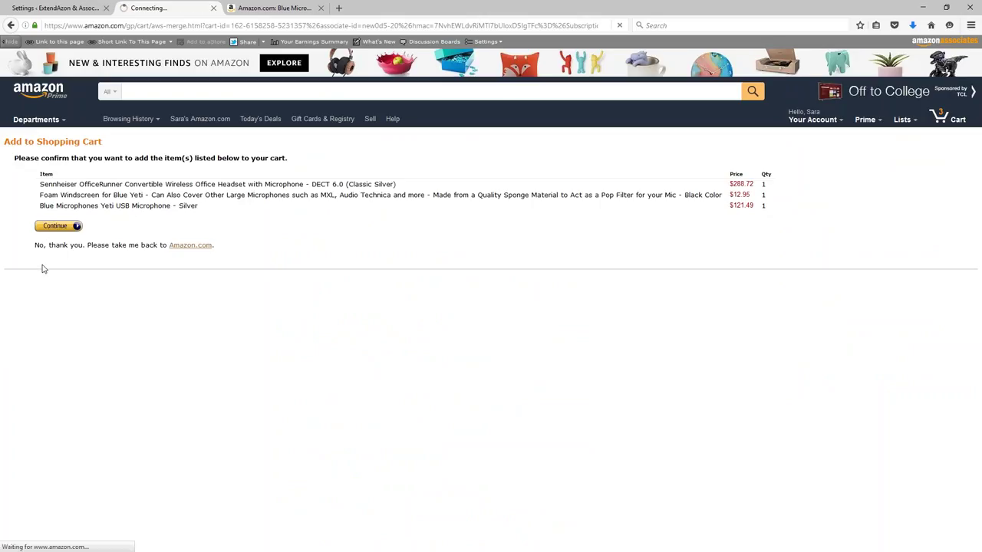